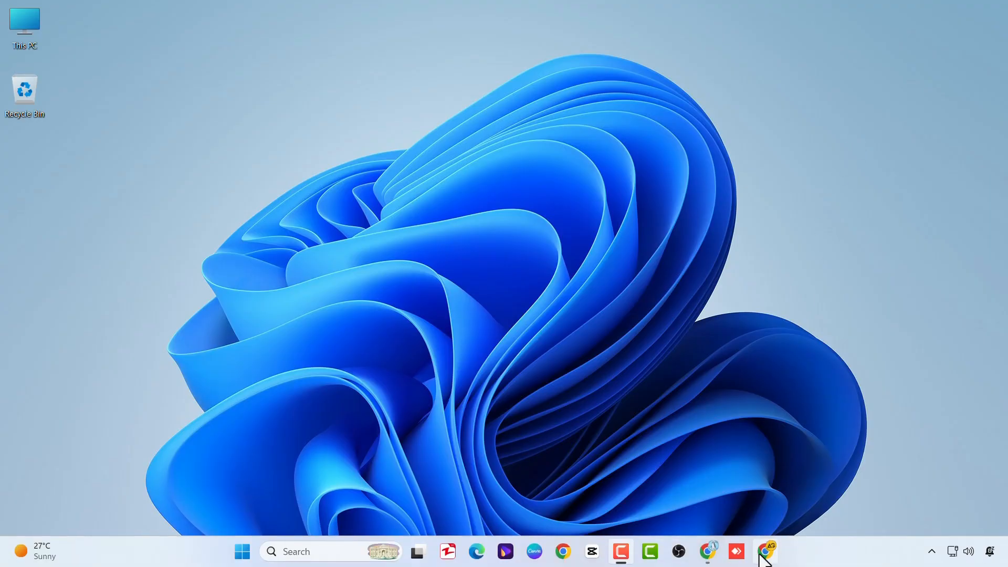
Step: Search Google for "anki" in Chrome and open the official Anki website from the results
left_click(762, 554)
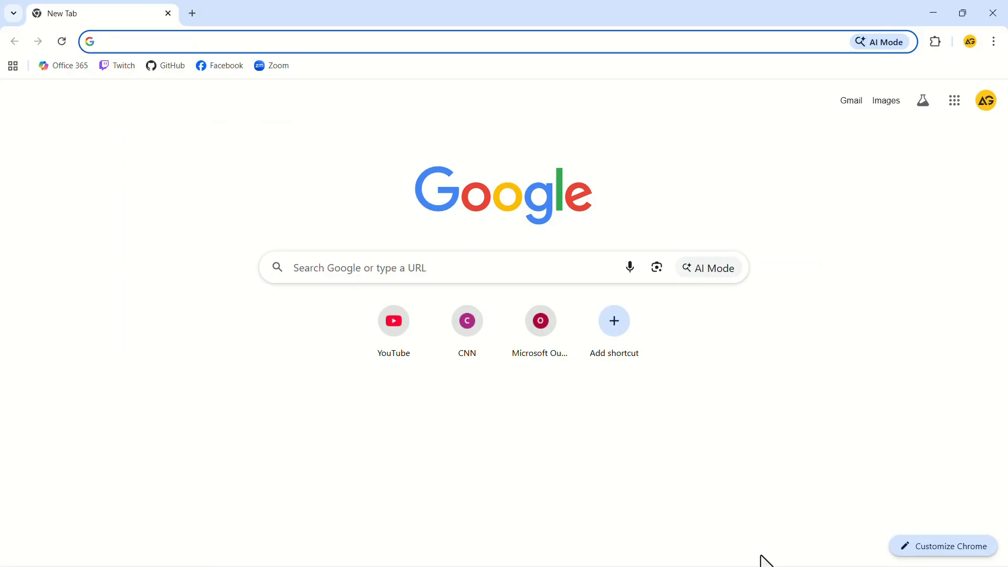
left_click(570, 267)
type("anki")
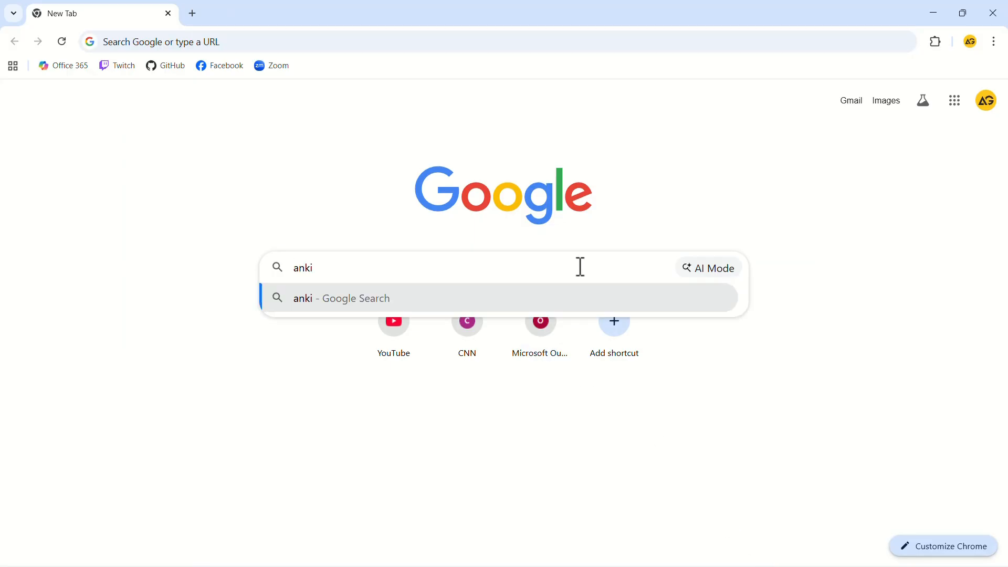
key("Return")
left_click(206, 228)
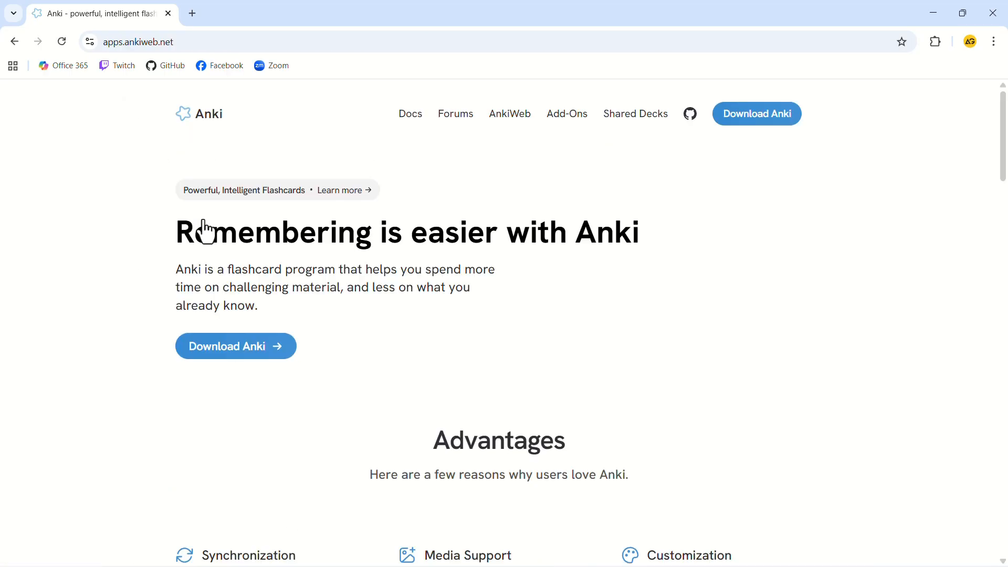
Step: Download the Anki 25.09 installer for Windows 10+ and save it to the computer
left_click(228, 352)
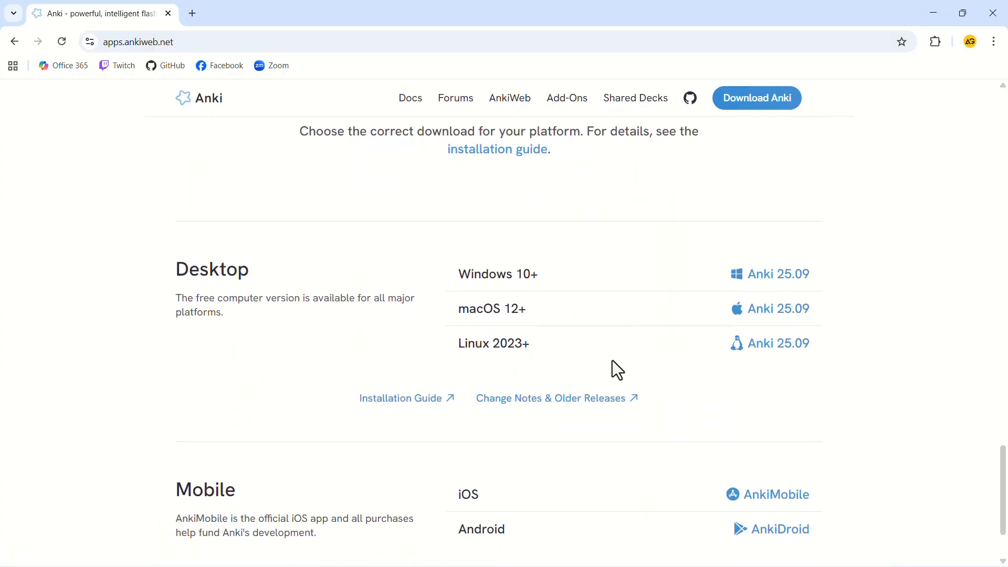
left_click(762, 286)
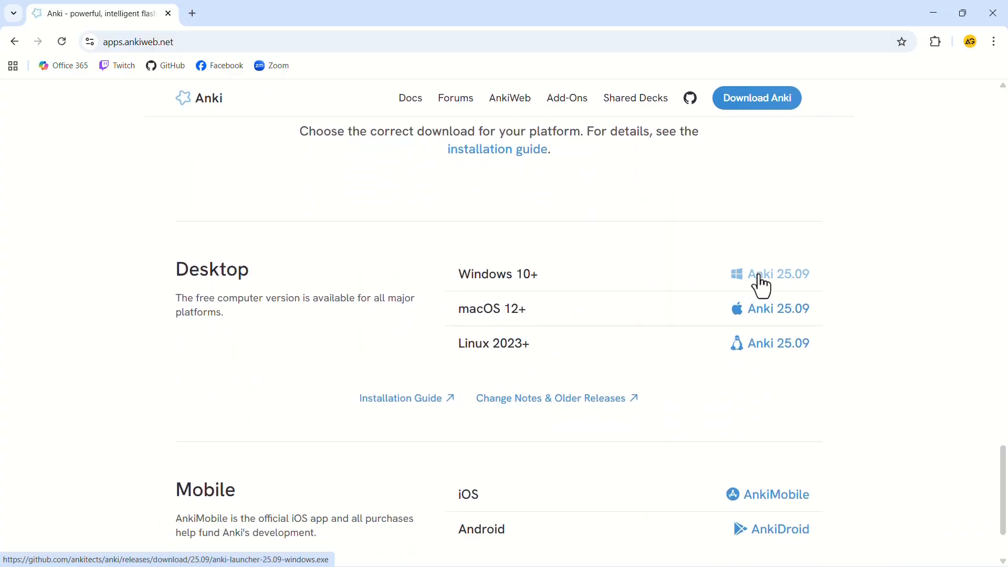
left_click(382, 292)
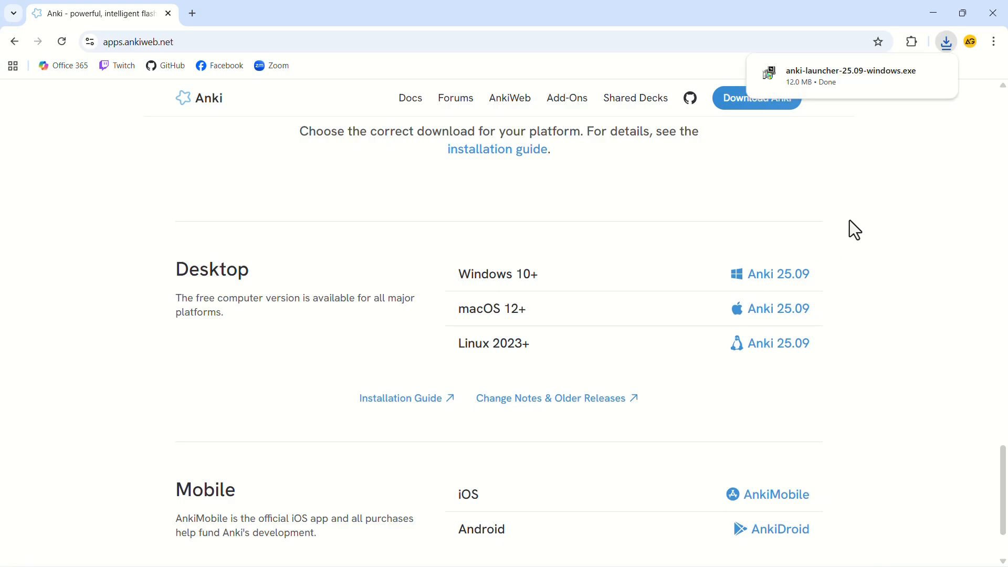
Step: Run the downloaded anki-launcher-25.09-windows.exe and install Anki in the default destination folder
left_click(839, 84)
left_click(933, 13)
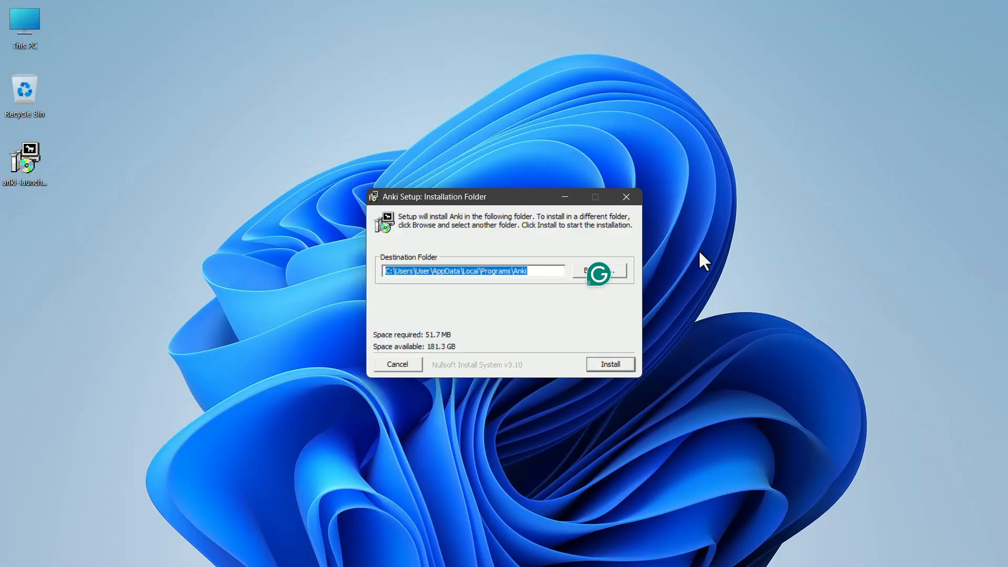
left_click(611, 364)
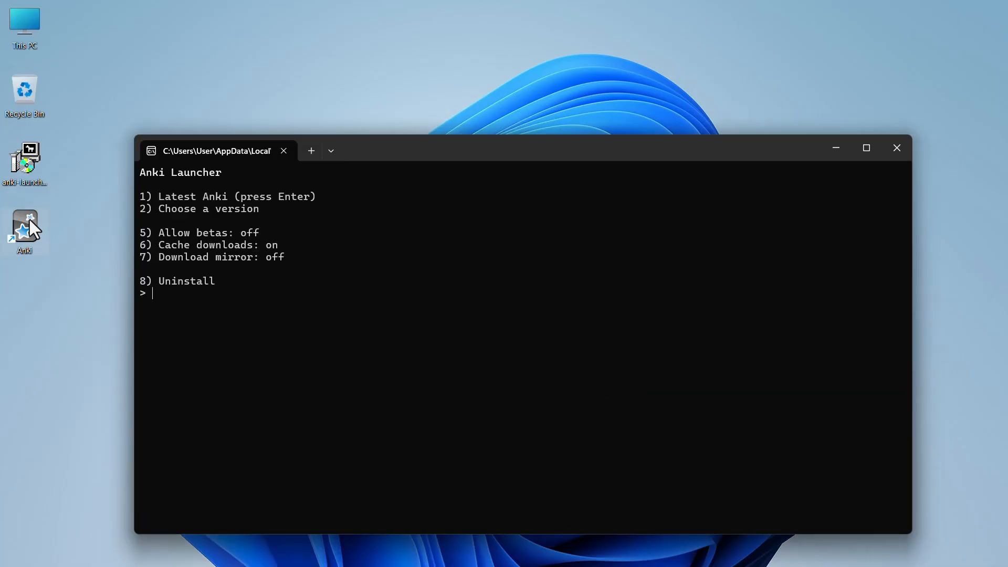
Step: Install the latest Anki version through the launcher and set the interface language to English (United States)
type("1")
key("Return")
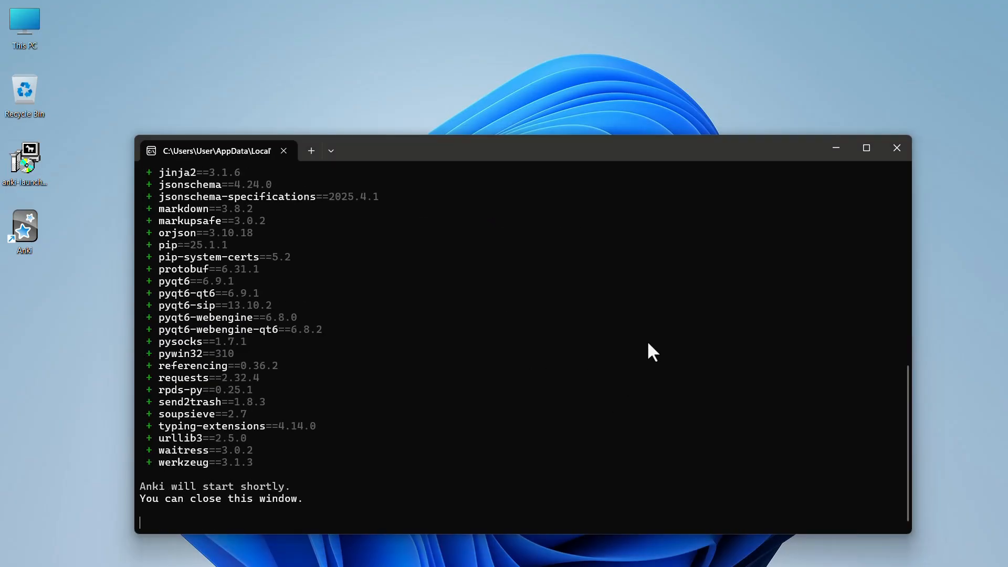
left_click(897, 148)
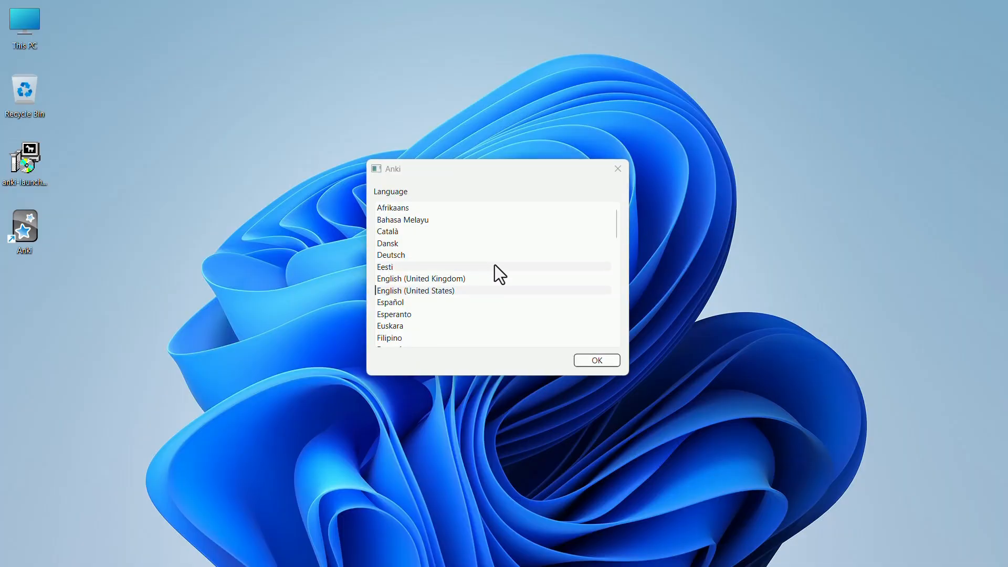
left_click(591, 361)
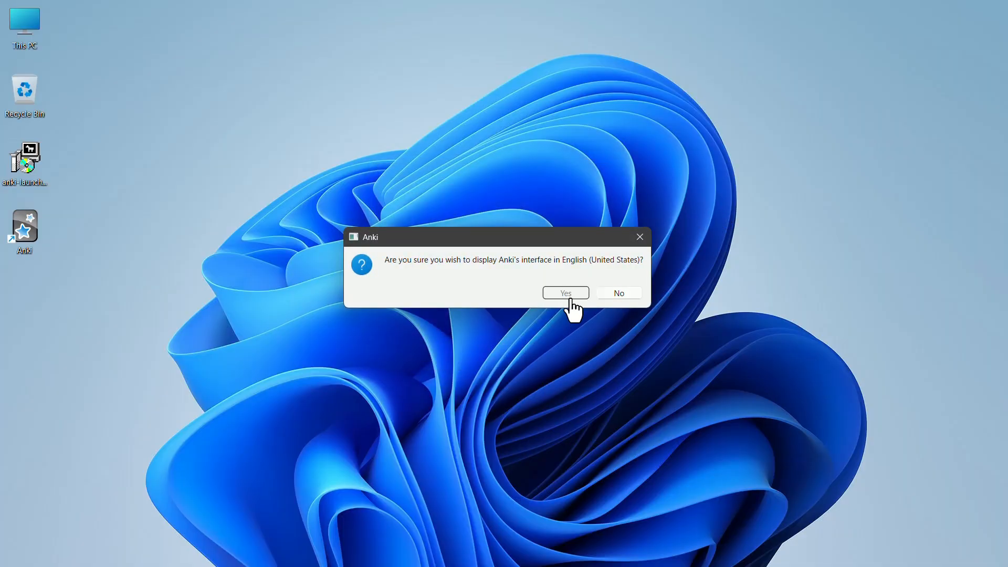
left_click(568, 294)
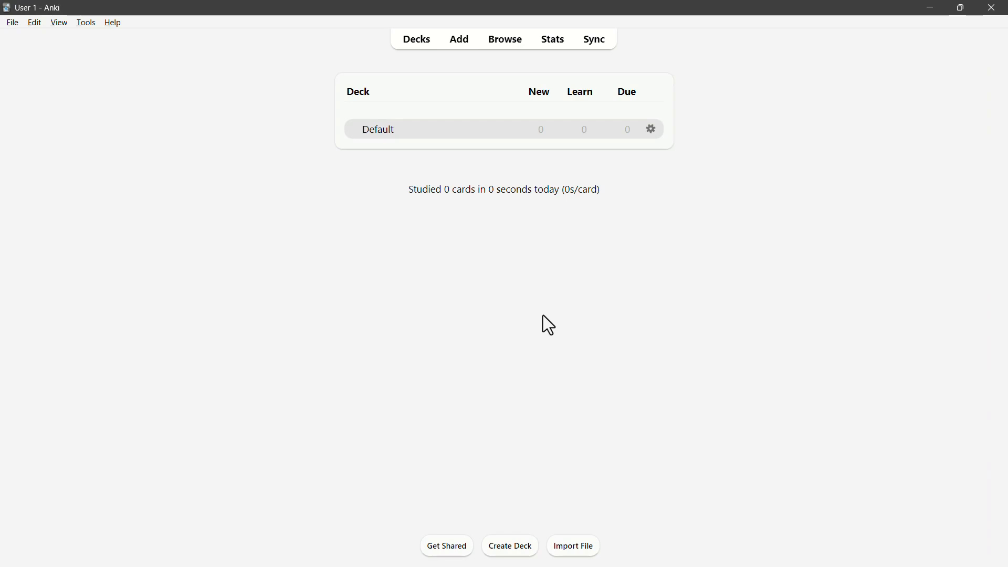
Step: Create a new deck named "Test"
left_click(513, 550)
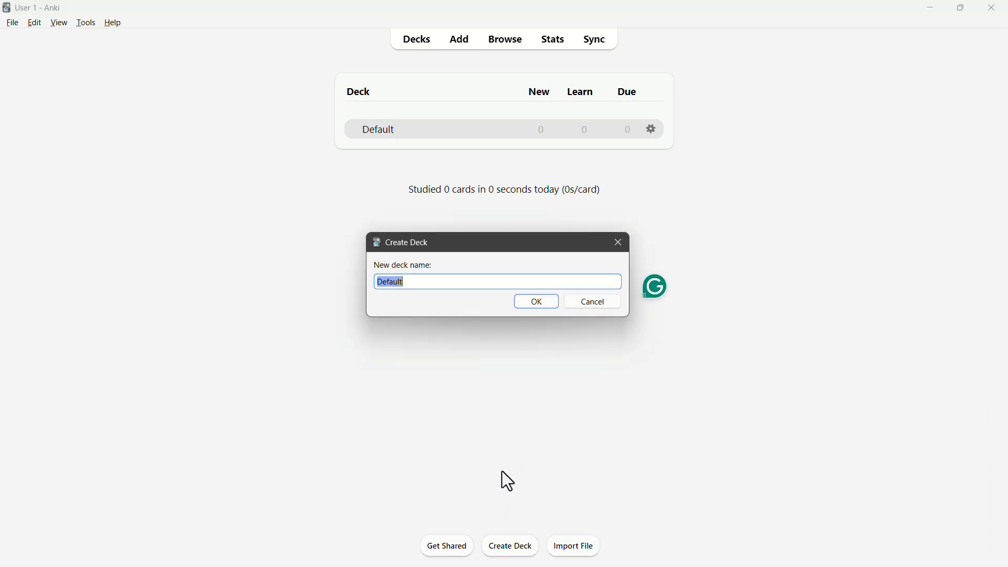
type("Test")
left_click(530, 304)
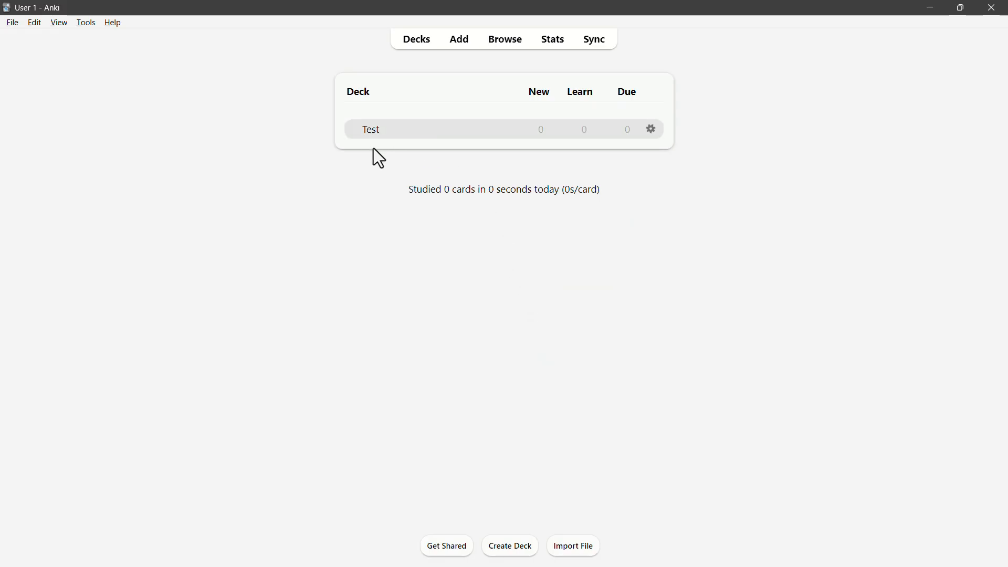
Step: Add a Basic card to the Test deck with front "What comes after 2?" and back "3"
left_click(385, 134)
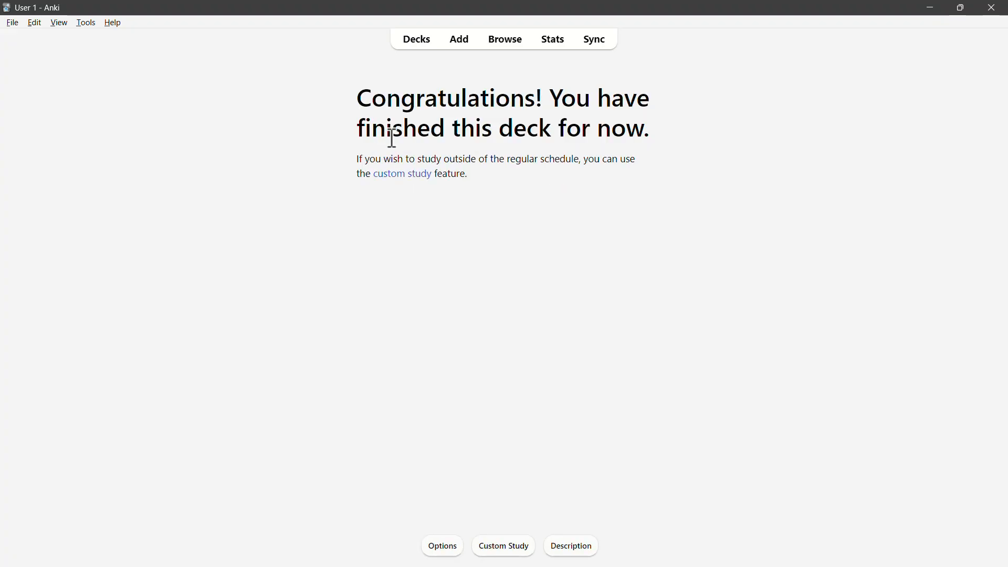
left_click(461, 41)
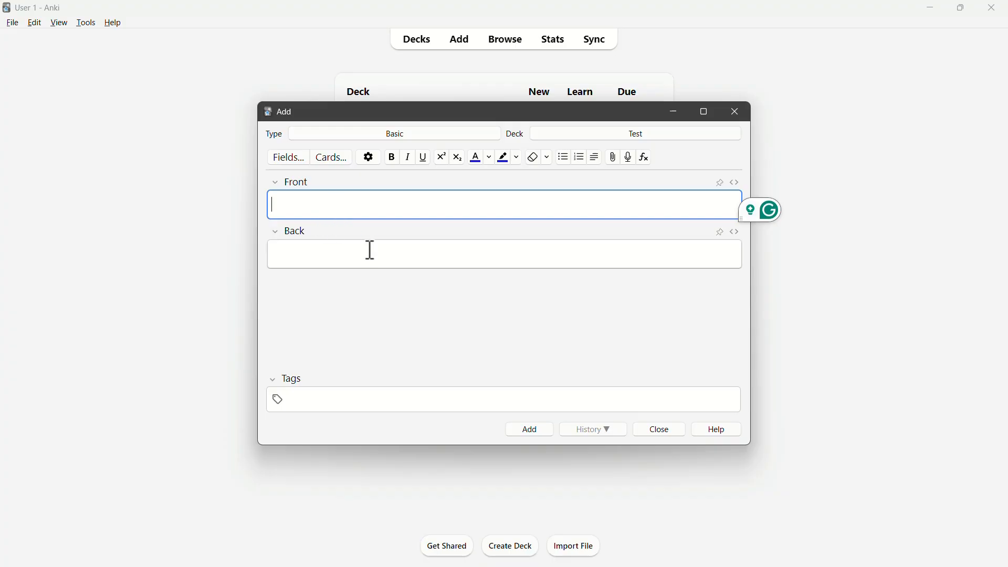
type("What comes after 2?")
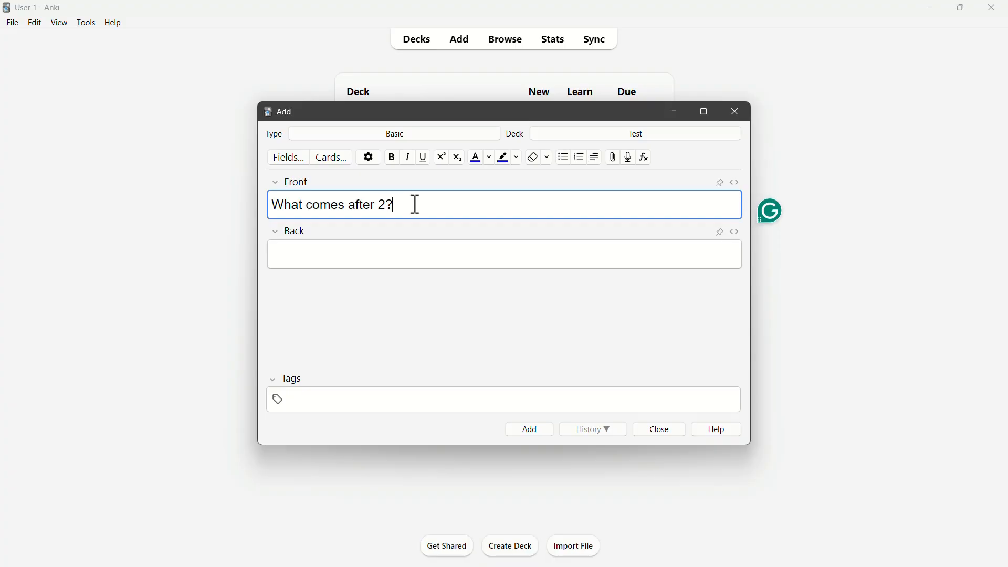
left_click(413, 246)
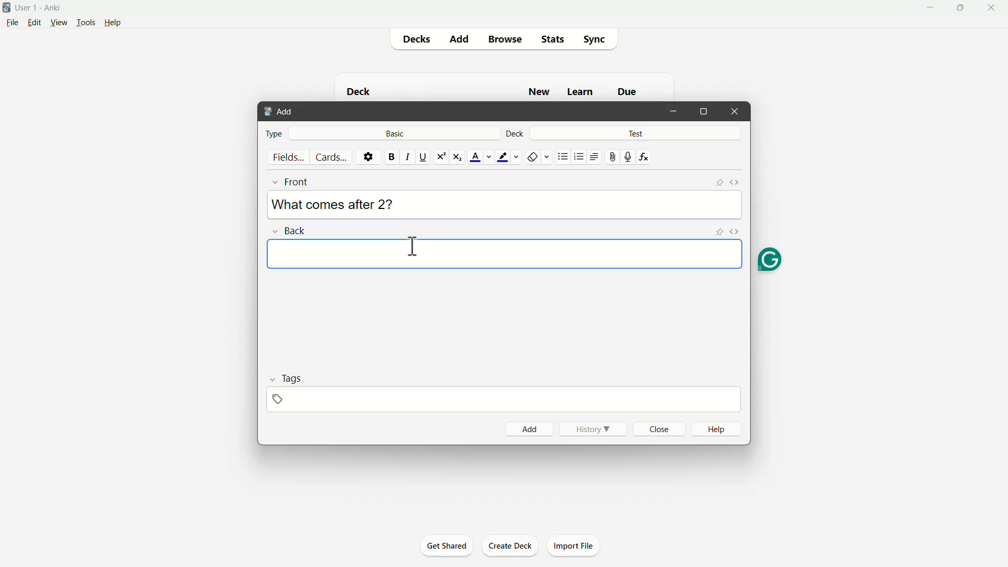
type("3")
left_click(435, 207)
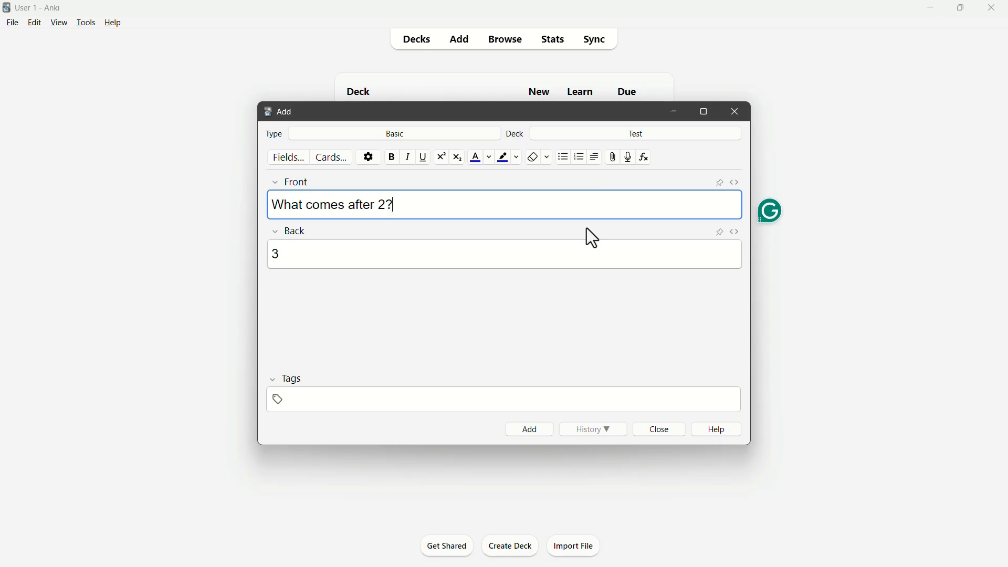
left_click(543, 436)
key("Escape")
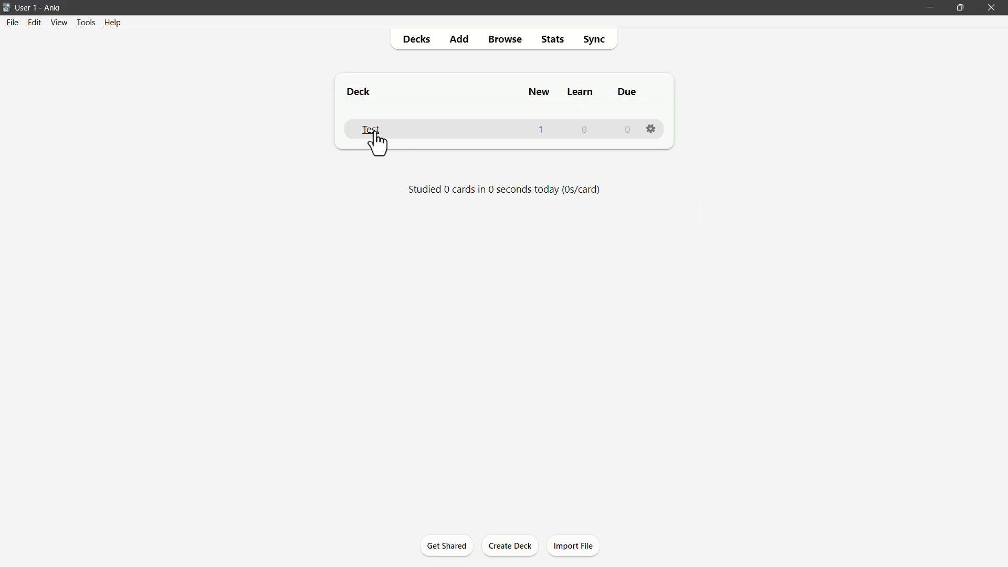
Step: Study the Test deck, reveal the answer to "What comes after 2?" and rate the card Good
left_click(375, 134)
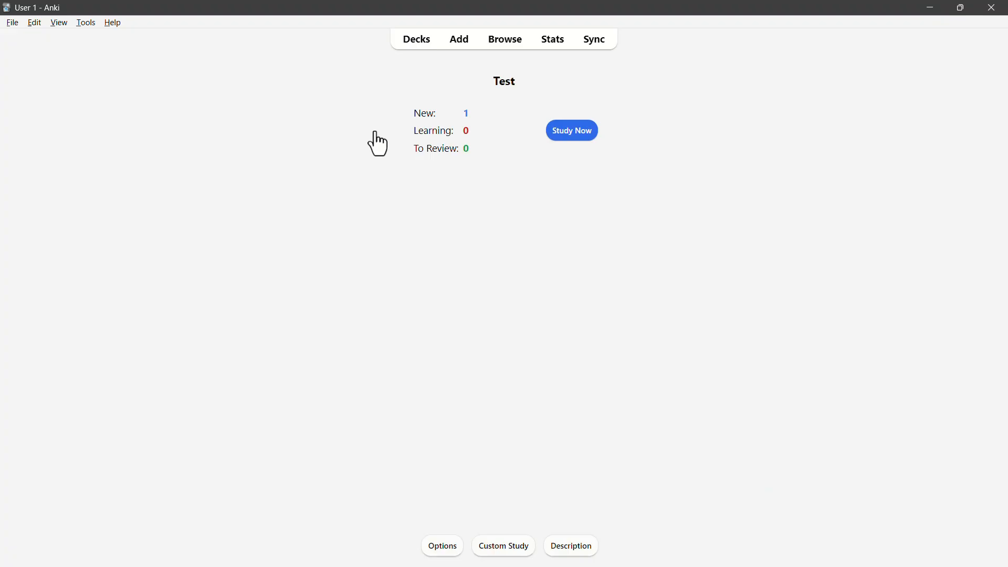
left_click(557, 140)
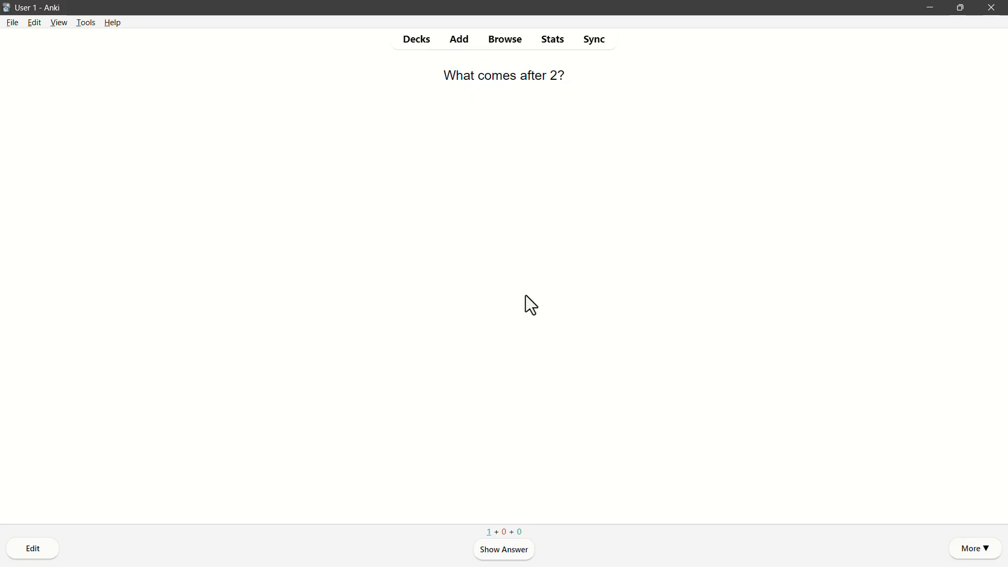
left_click(505, 550)
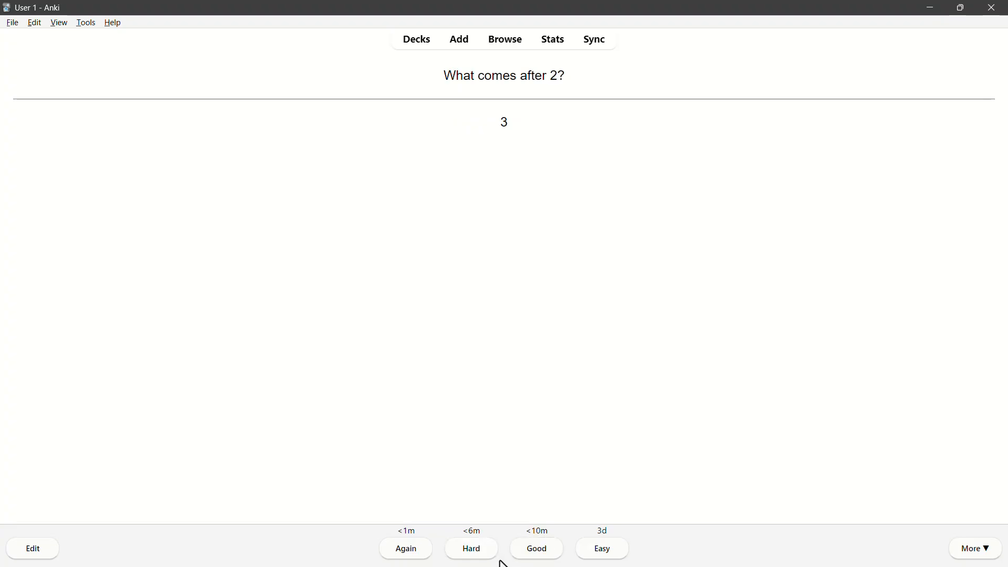
left_click(521, 556)
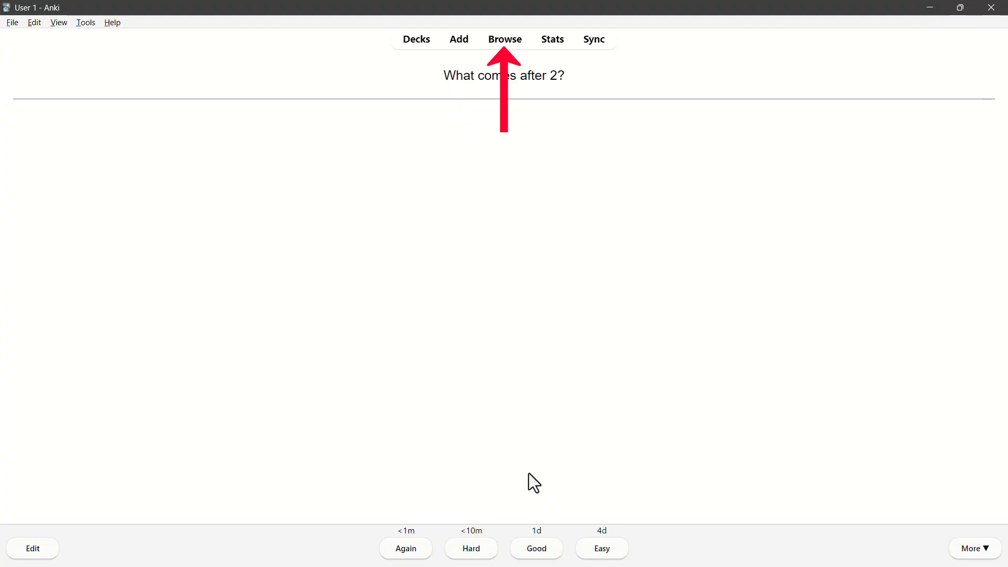
key("space")
Step: View the current deck's study statistics and the account login form required for synchronization
left_click(552, 39)
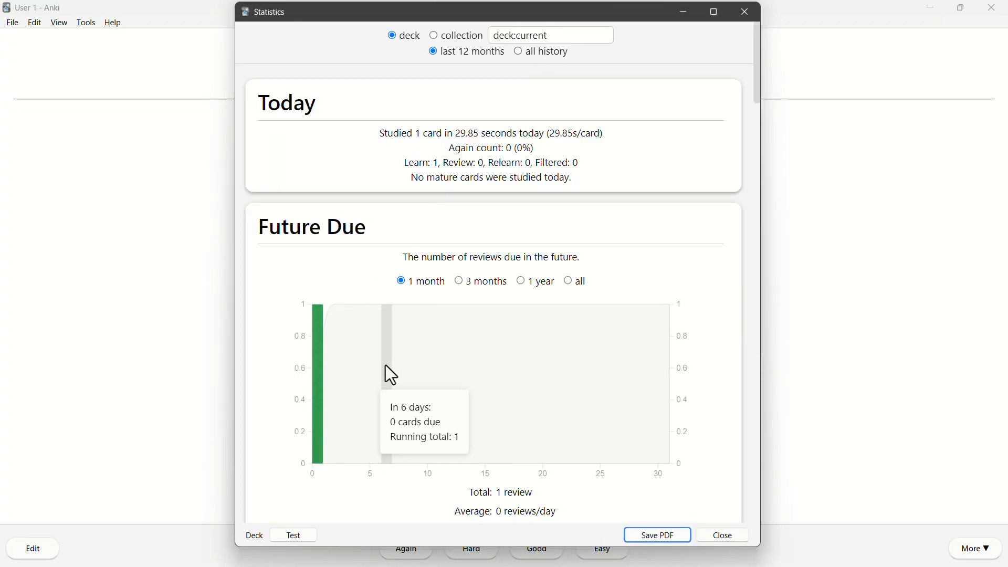
left_click(722, 536)
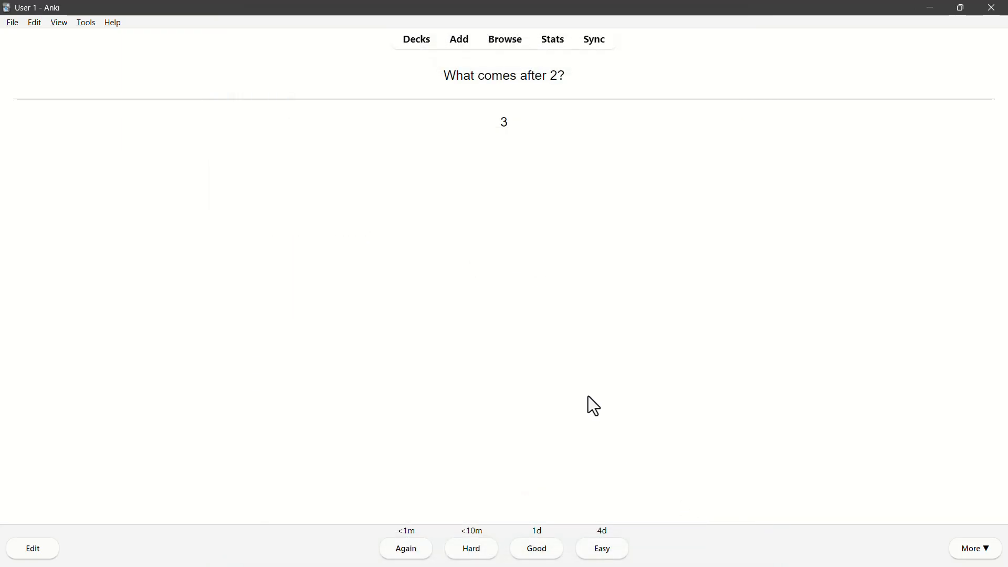
left_click(594, 39)
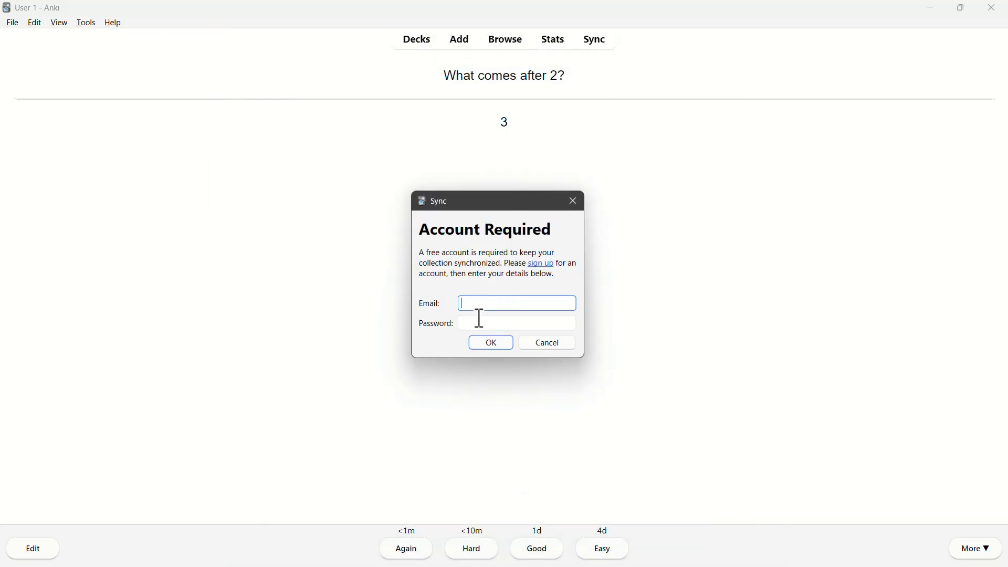
left_click(546, 344)
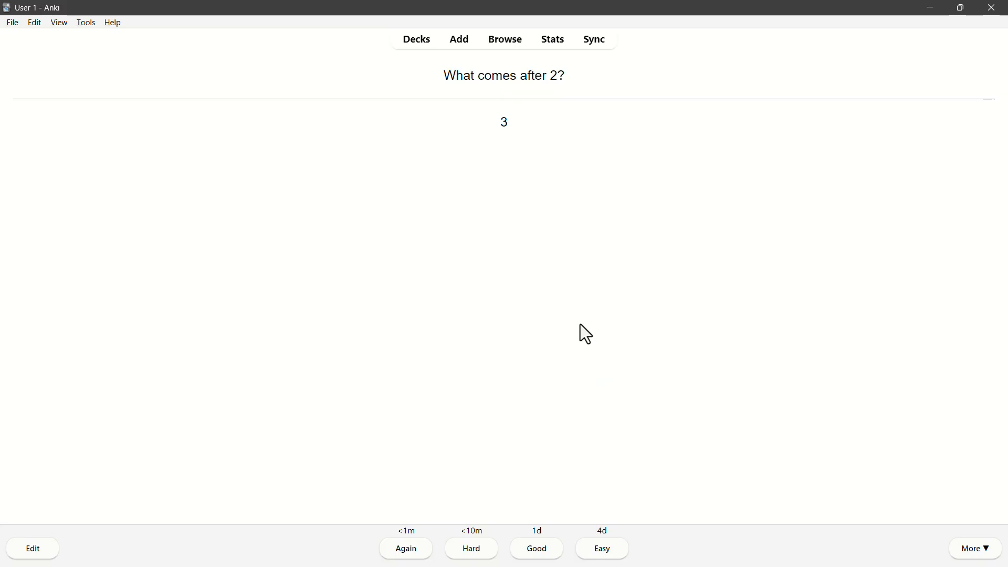
Step: Open the window for adding a card and view the note type choices
left_click(462, 45)
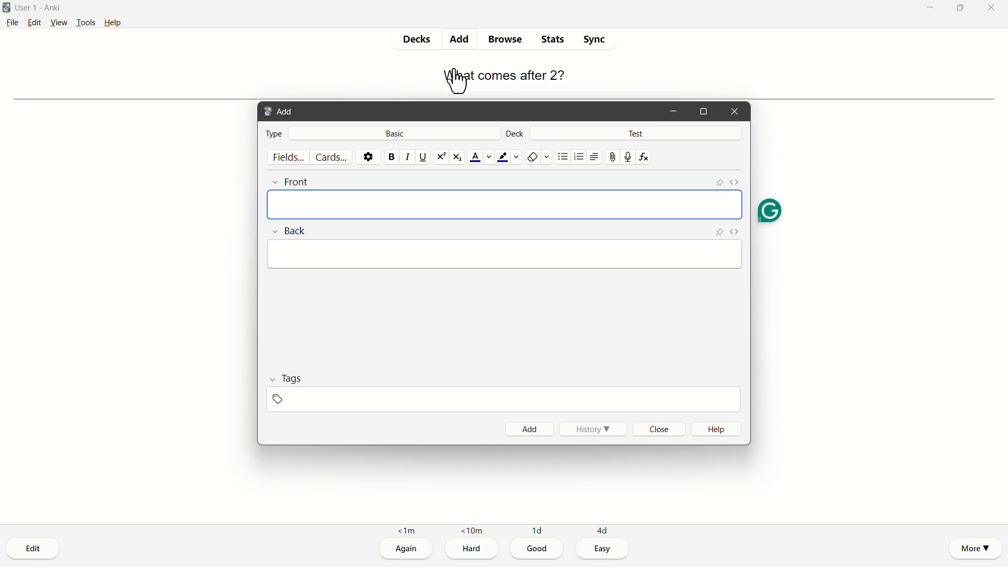
left_click(442, 138)
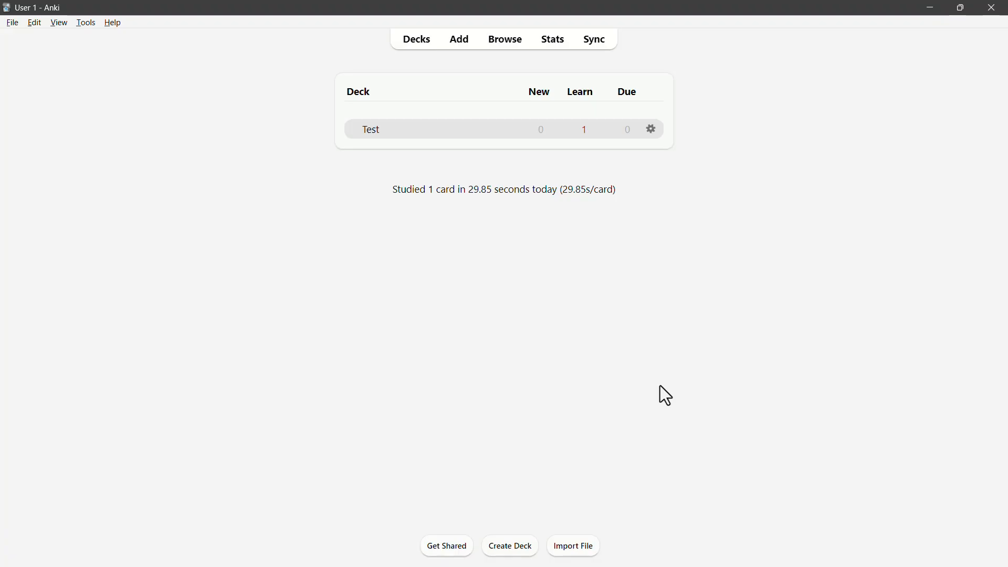
Step: Open the AnkiWeb shared decks page in the browser and search it for "spanish"
left_click(458, 549)
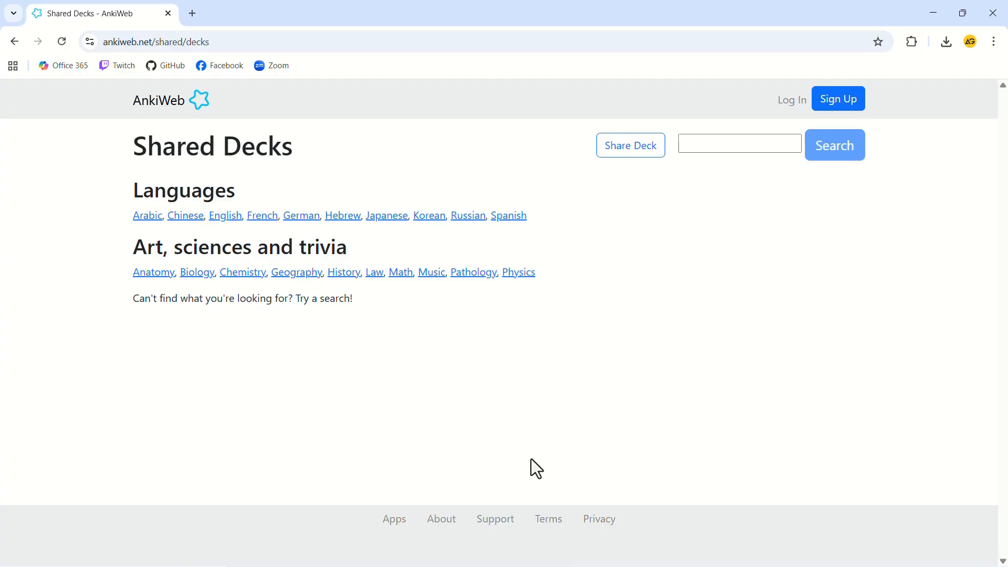
left_click(707, 144)
type("spanish")
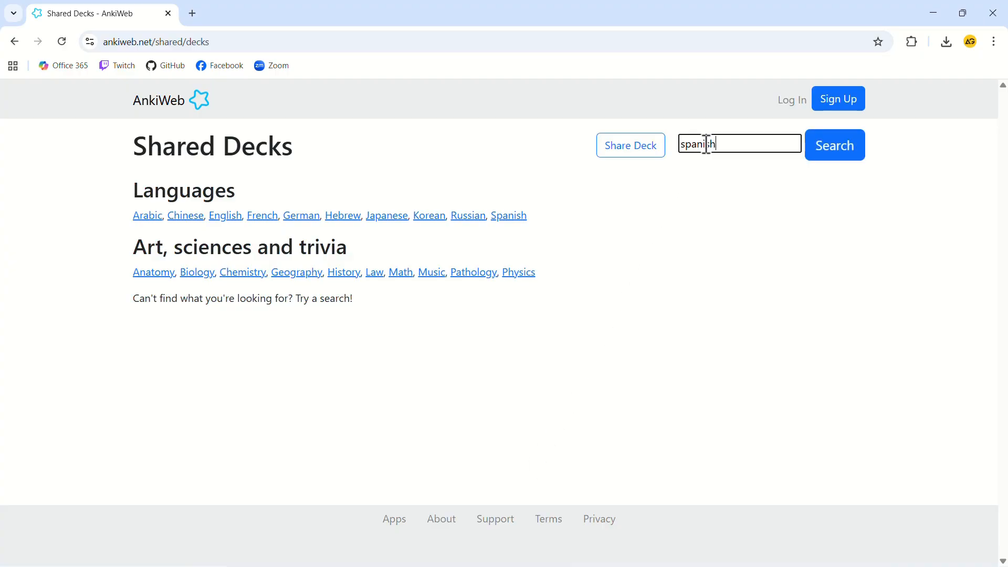
key("Return")
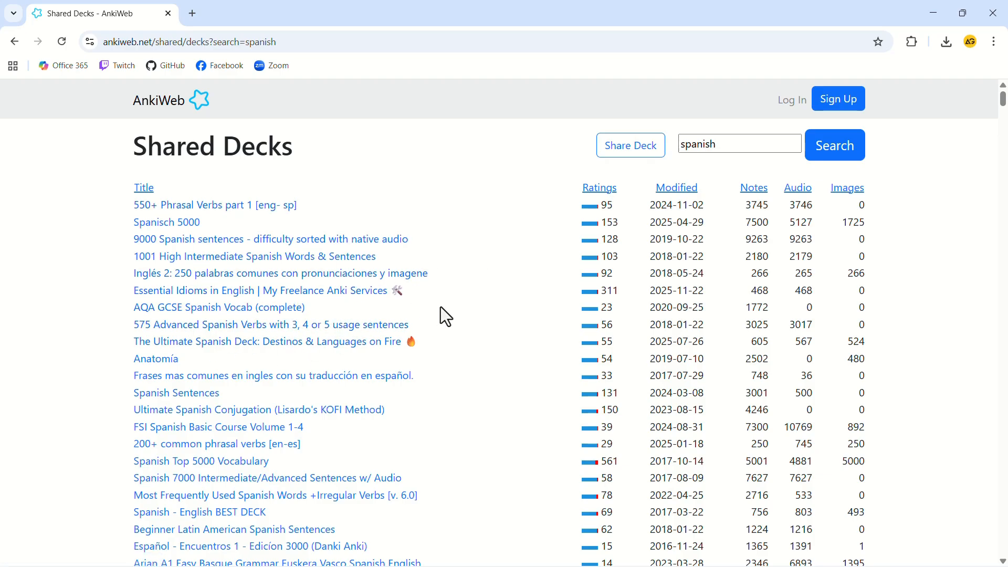
Step: Open the "Spanisch 5000" shared deck and download it to the Desktop as Spanisch_5000, an Anki deck package
left_click(167, 222)
scroll(337, 303, "down", 5)
scroll(334, 301, "down", 10)
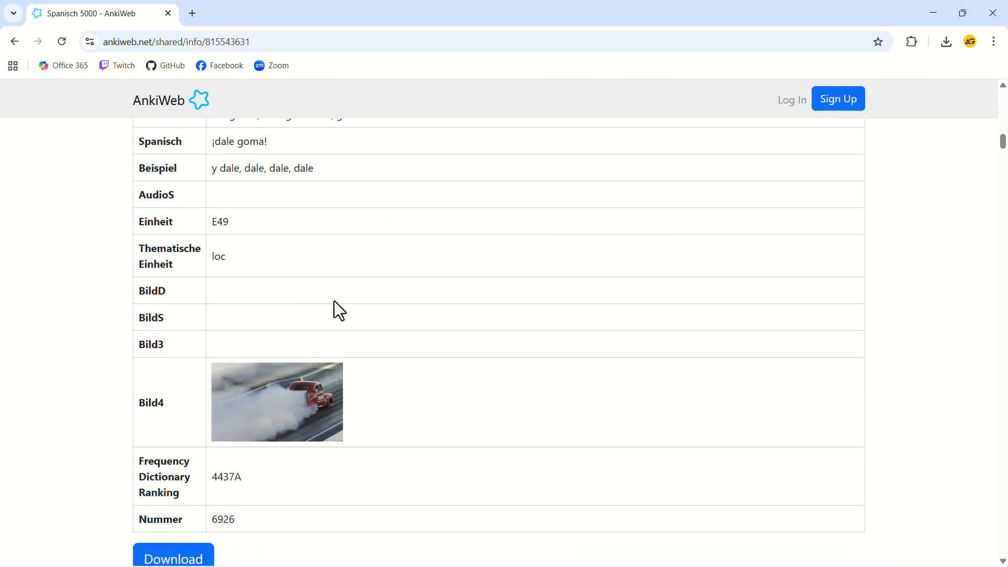
left_click(195, 233)
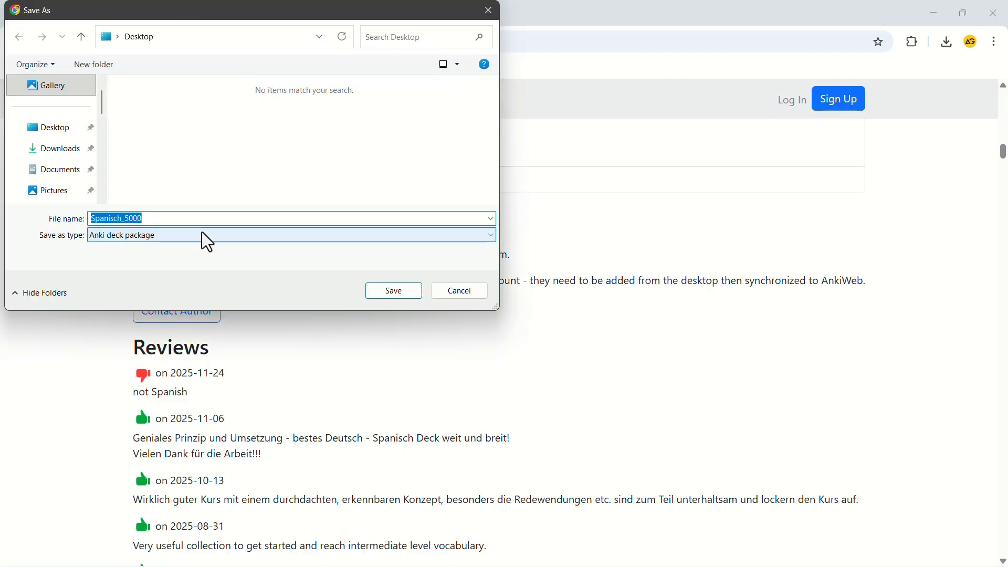
left_click(389, 293)
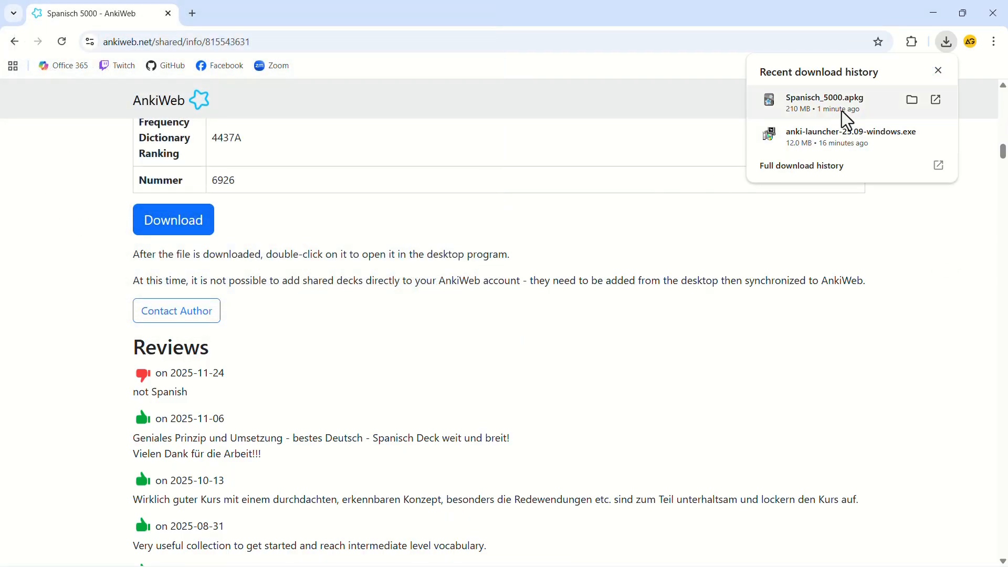
Step: Switch to Anki and choose the Spanisch_5000 deck package from the Desktop as the file to import
left_click(932, 13)
left_click(773, 552)
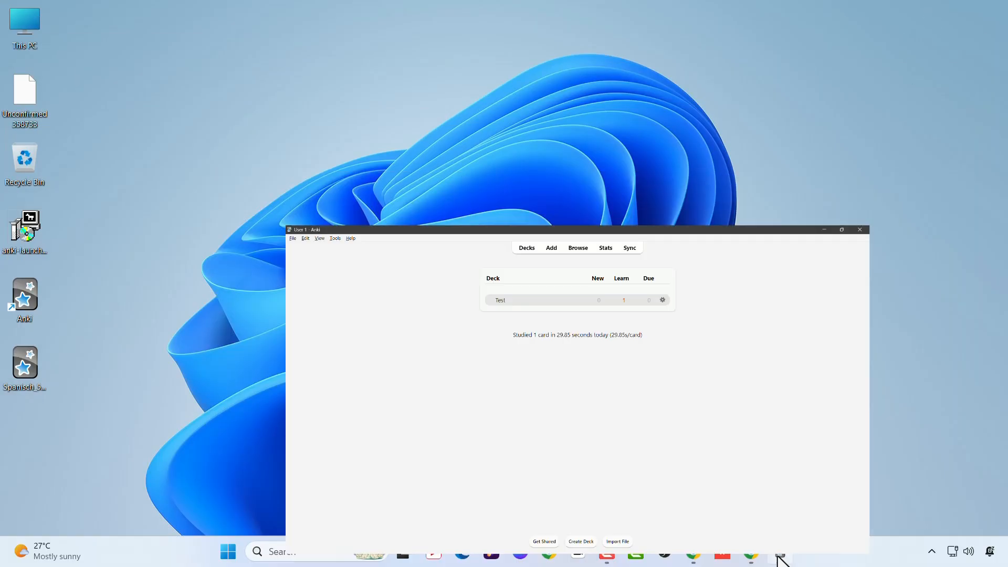
left_click(574, 548)
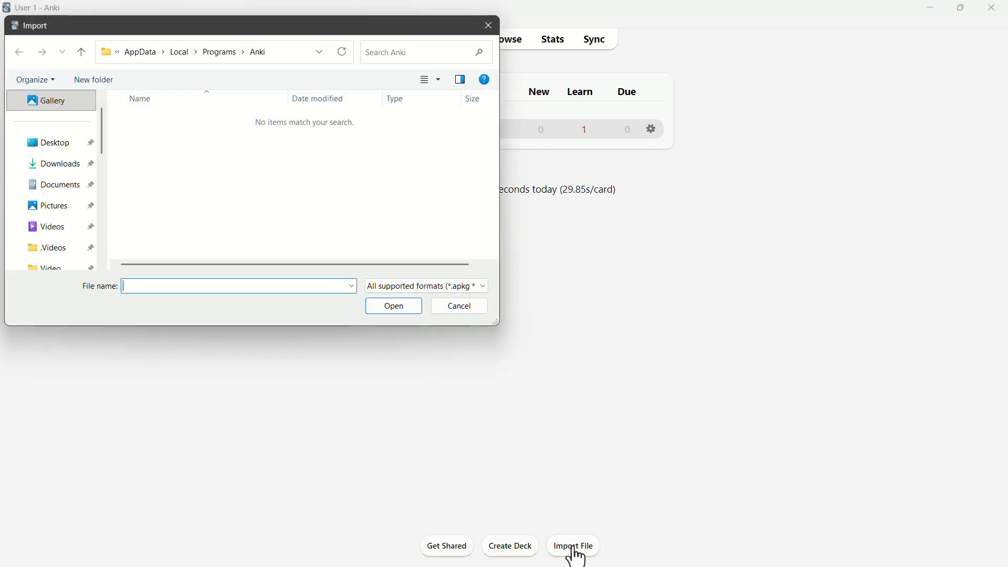
left_click(47, 147)
double_click(139, 152)
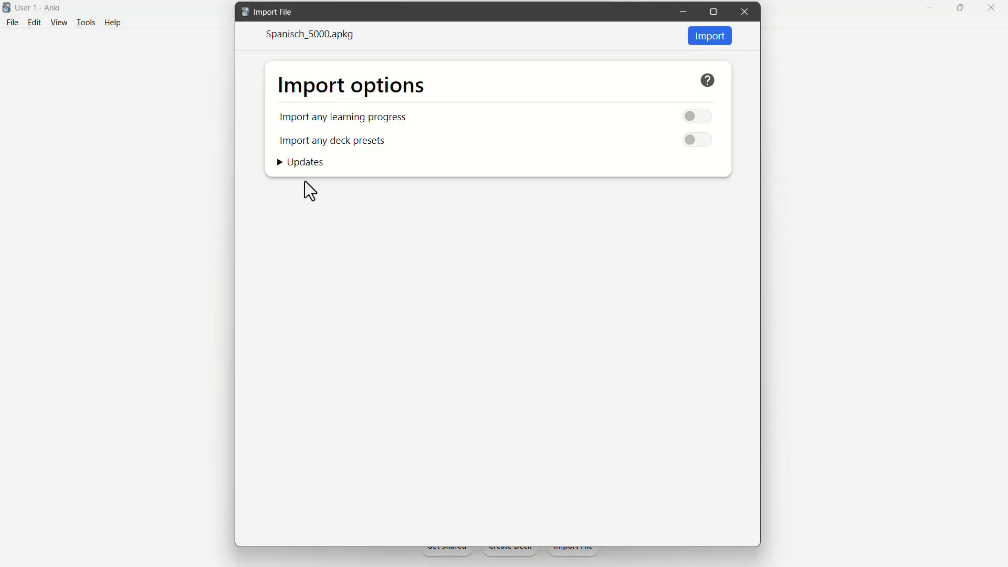
Step: Import the Spanisch_5000.apkg package with the default import options and open the Spanisch 5000 deck
left_click(709, 42)
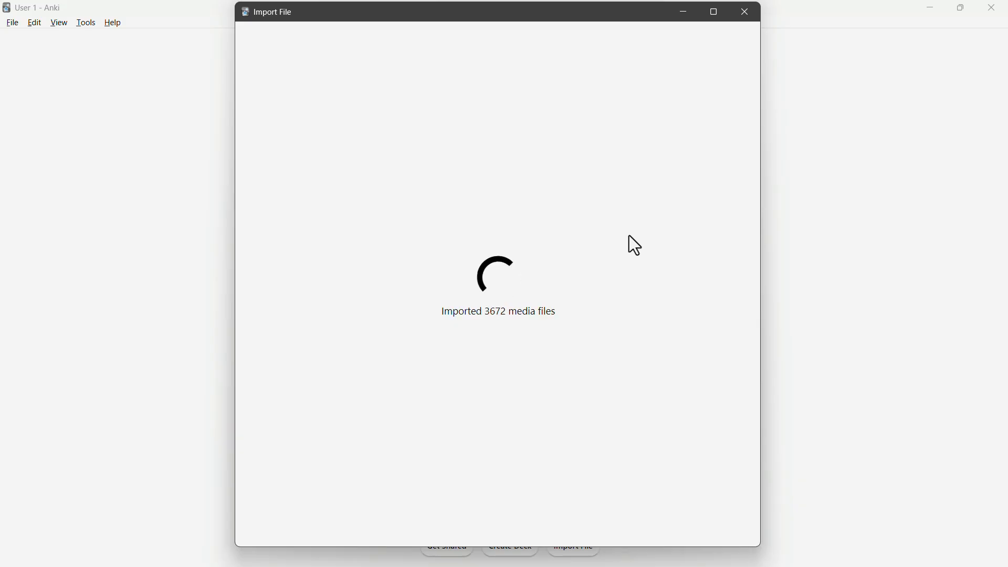
key("Escape")
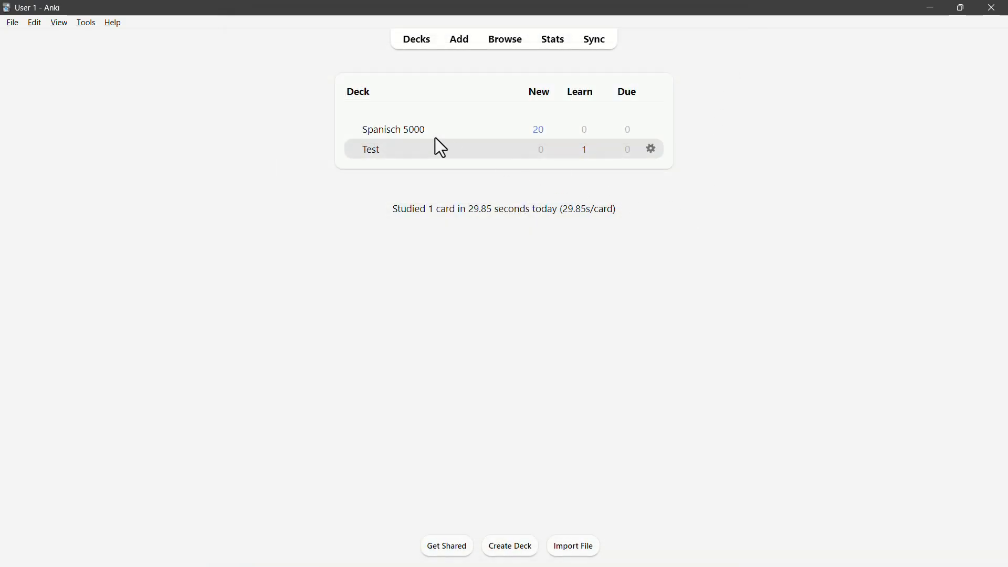
left_click(413, 131)
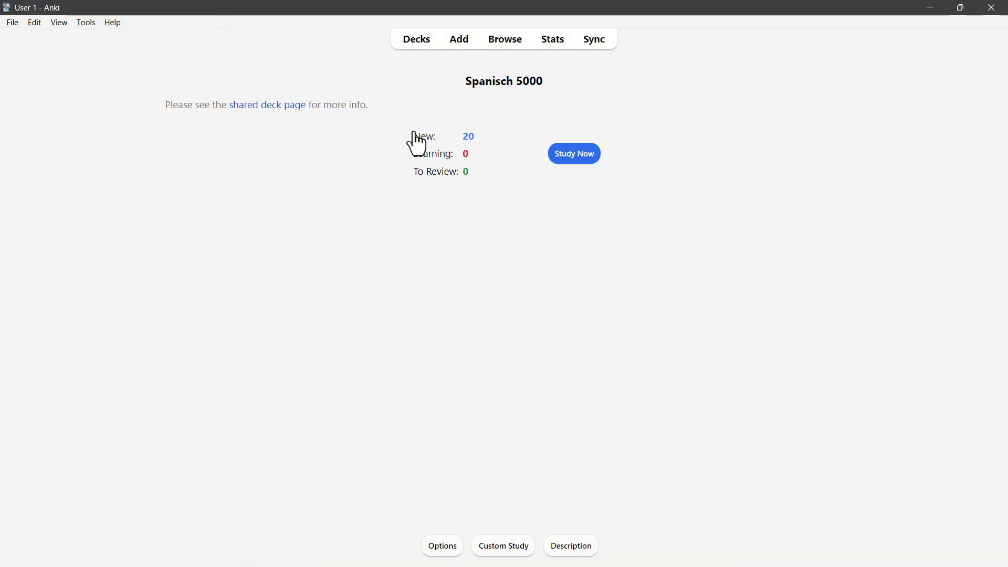